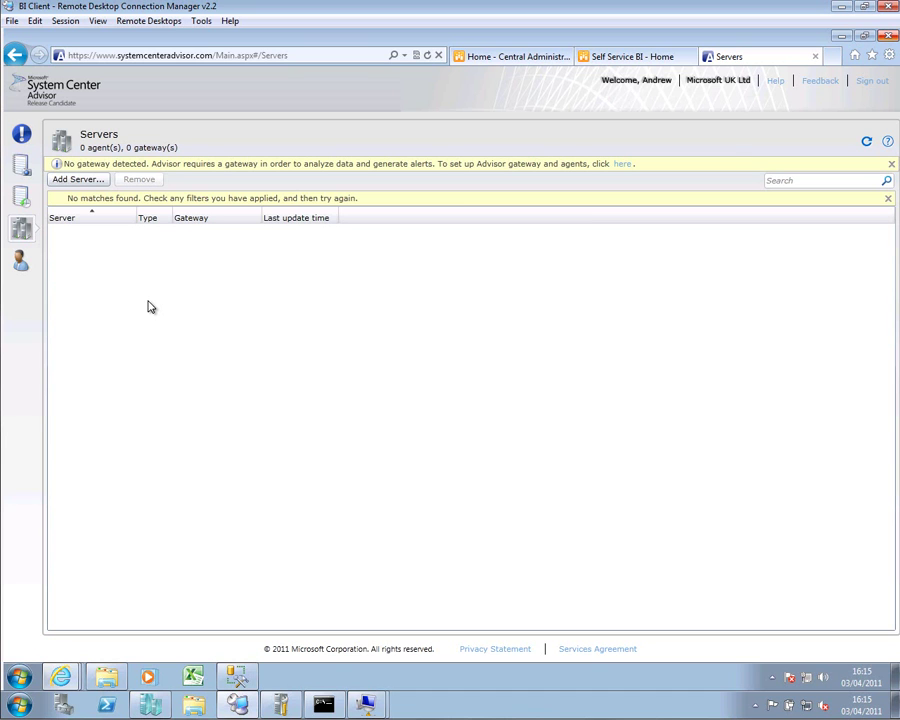
- Review the Add Server deployment steps and the gateway system requirements page, then close the instructions
left_click(78, 181)
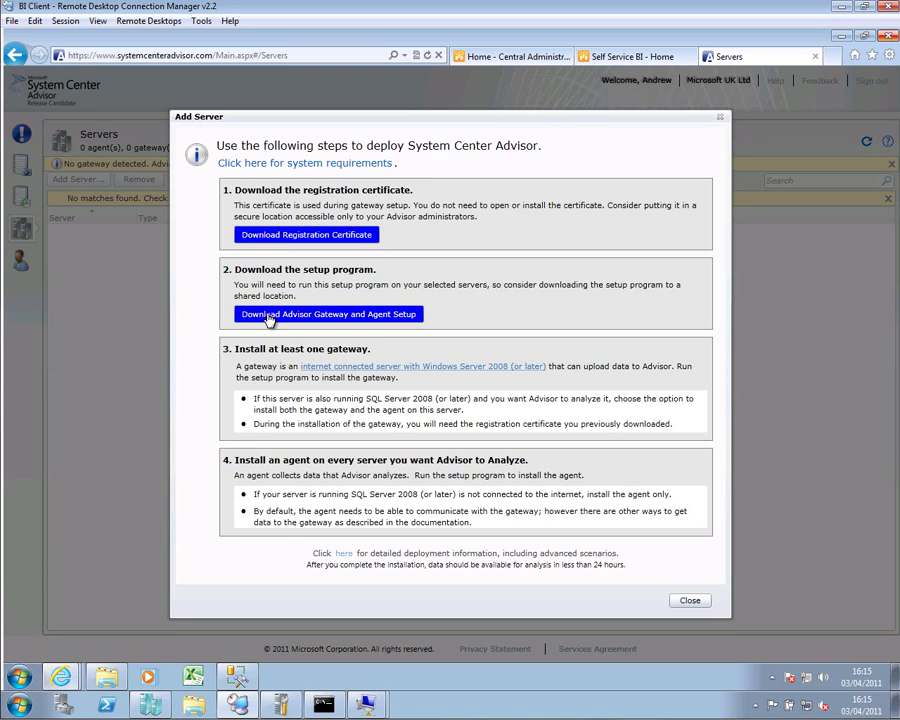
left_click(378, 371)
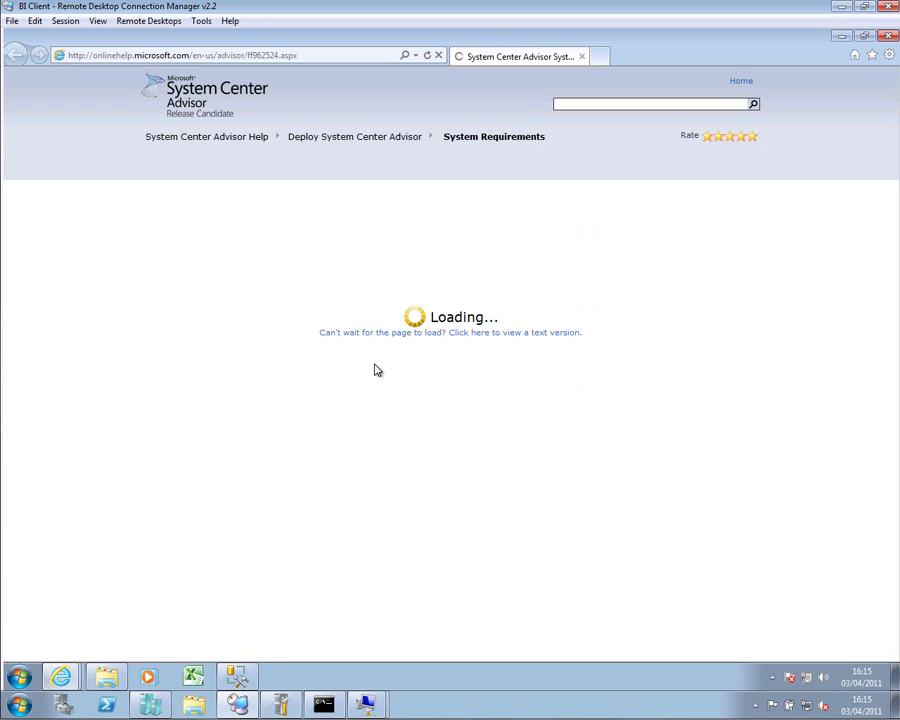
left_click(845, 10)
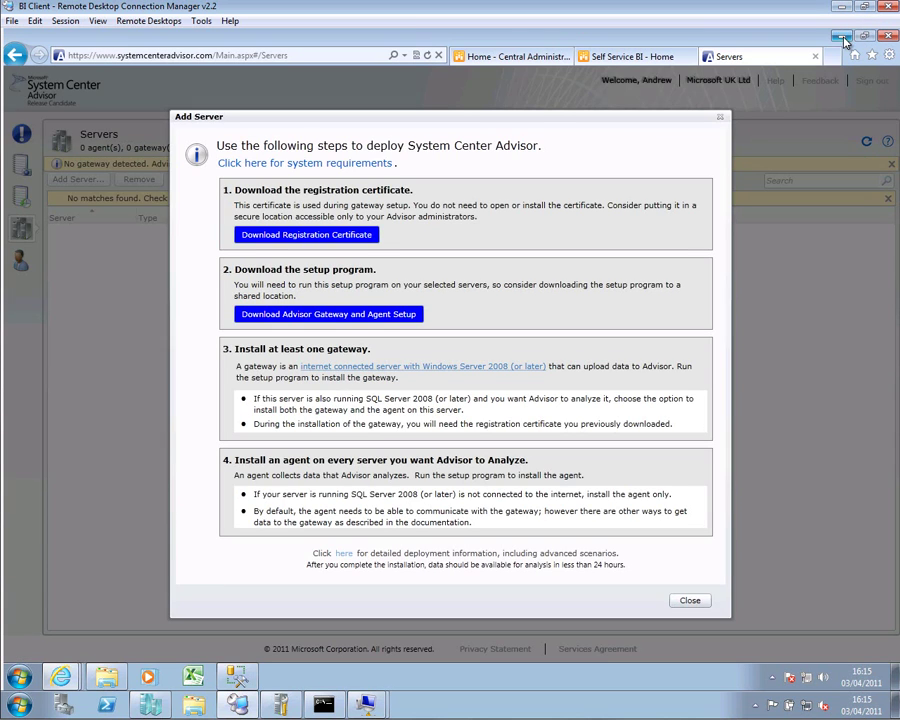
left_click(689, 600)
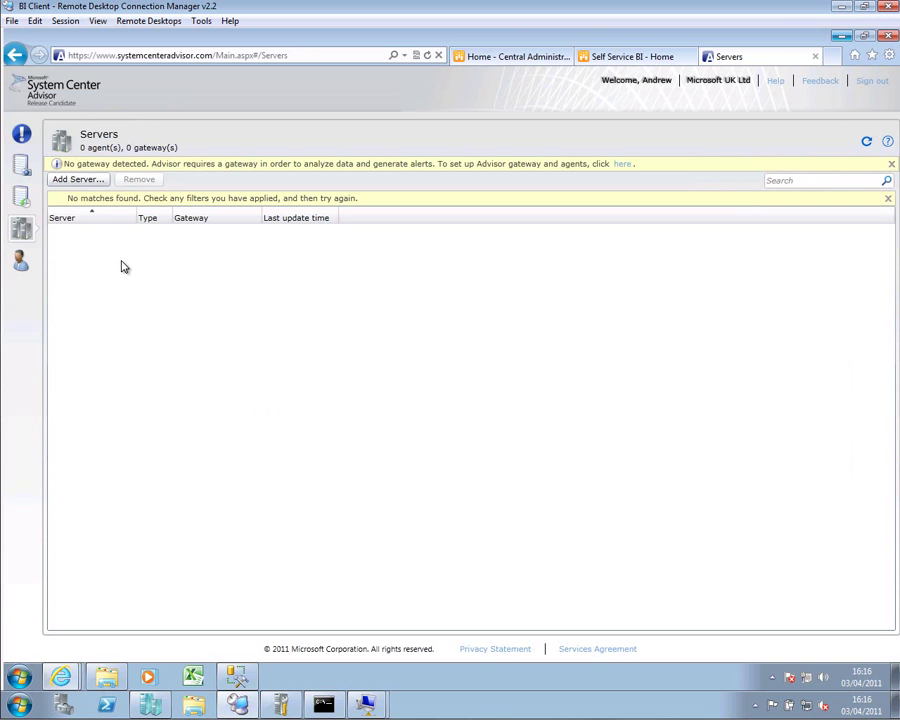
- Switch to the RDS server session and run system center AdvisorSetup from the System Center advisor network folder
mouse_move(2, 64)
left_click(66, 69)
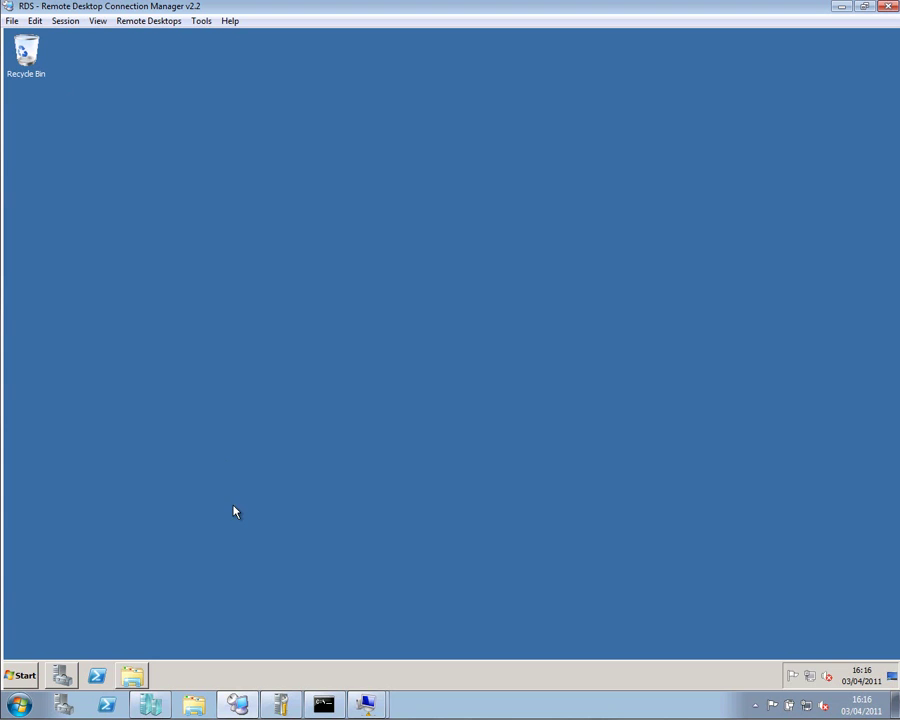
left_click(132, 676)
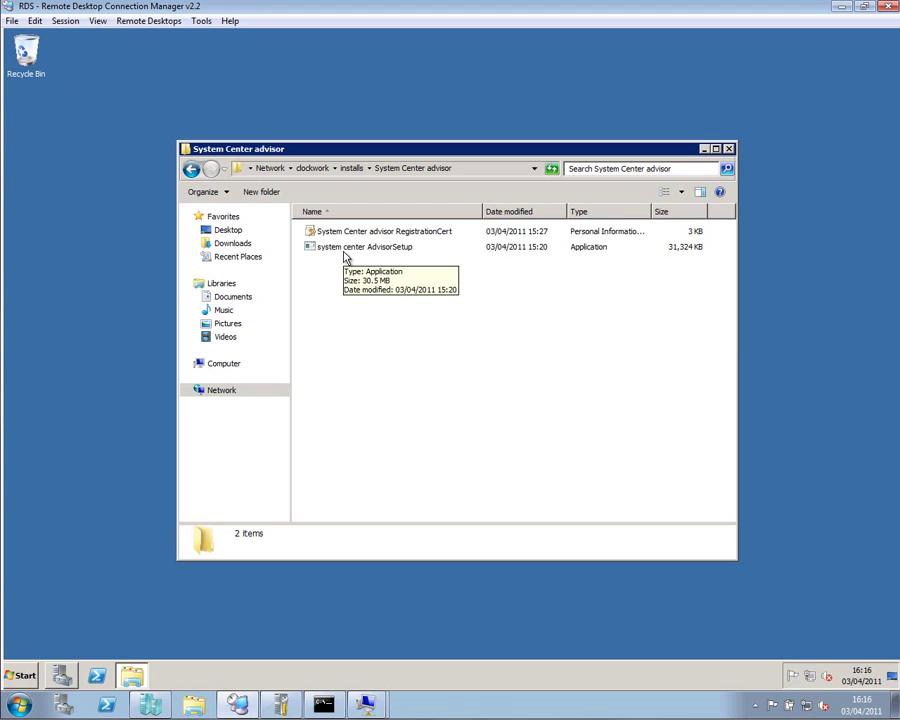
left_click(346, 250)
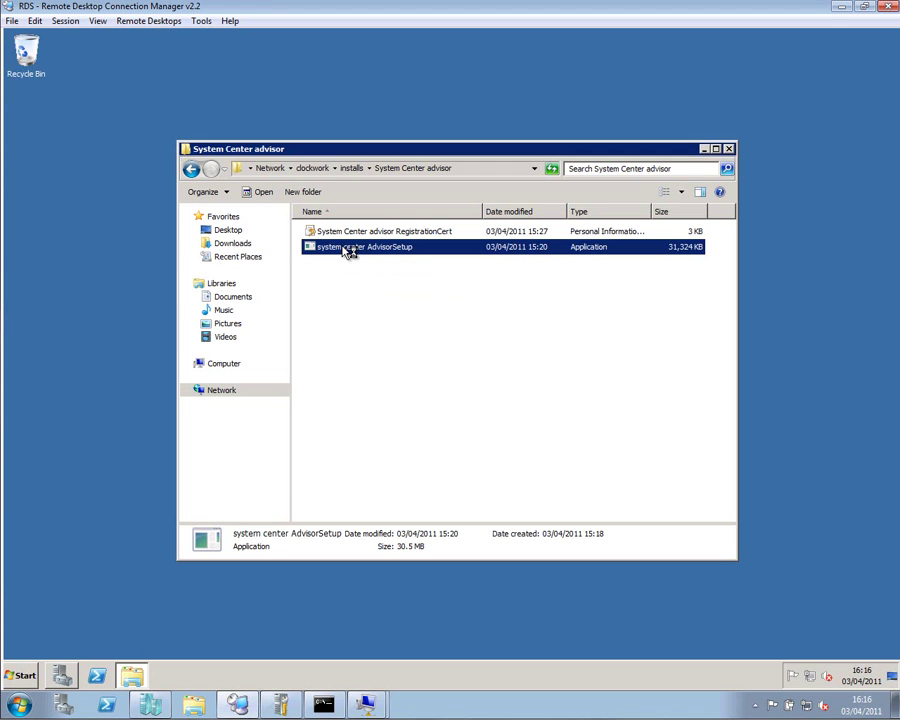
double_click(348, 250)
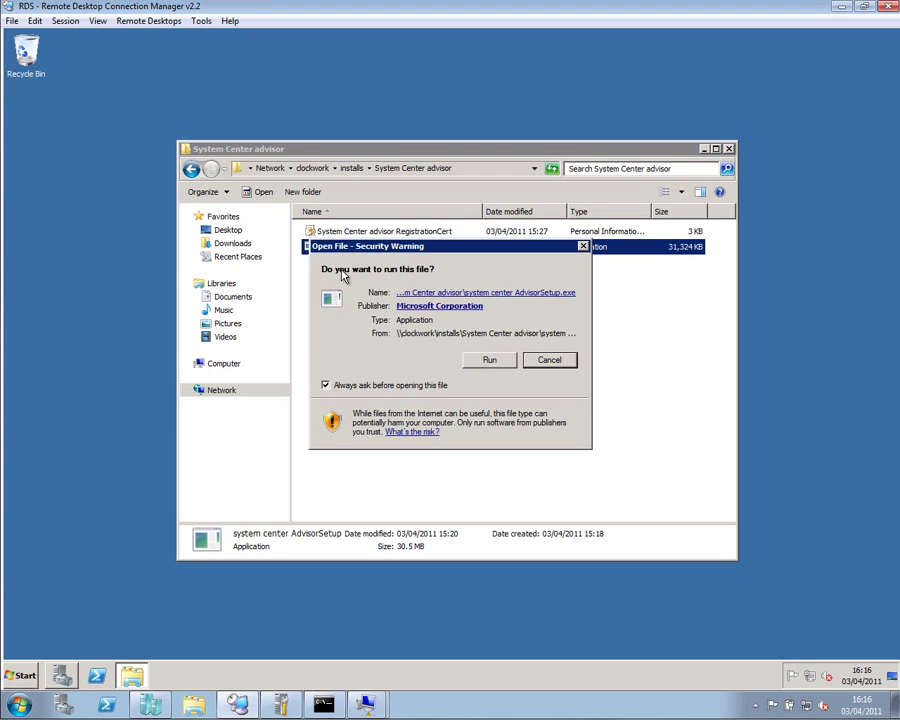
left_click(489, 362)
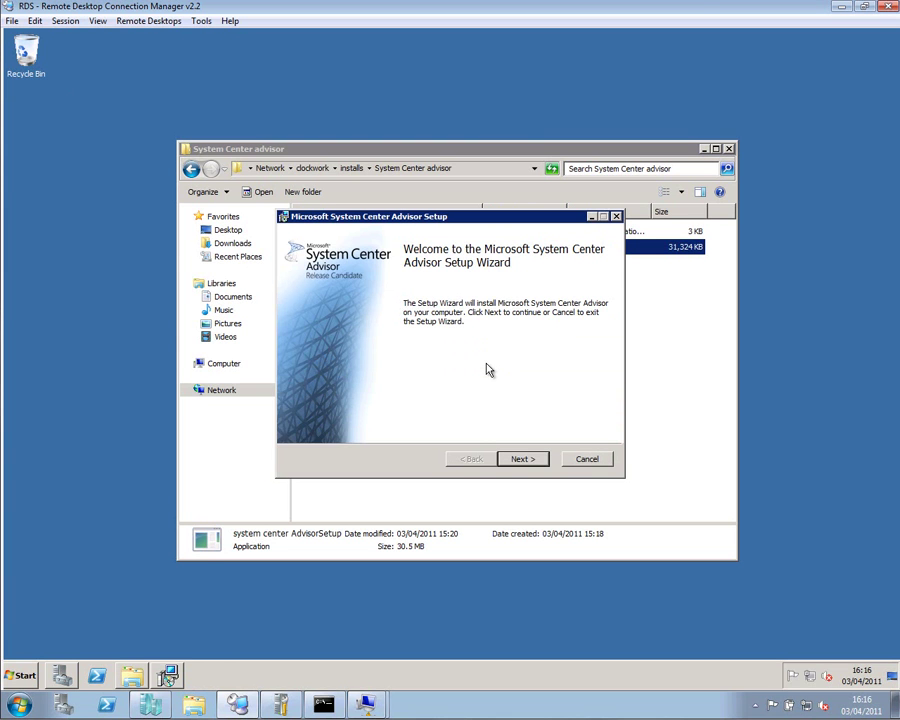
- Accept the licence agreement and keep the default destination folder C:\Program Files\System Center Advisor\
left_click(519, 460)
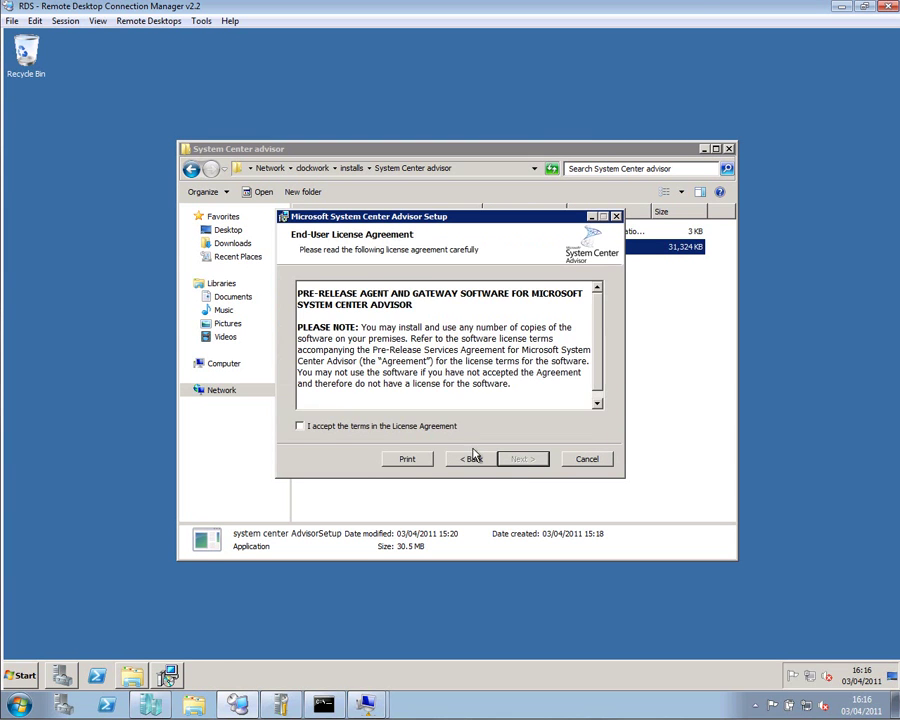
left_click(398, 428)
left_click(520, 460)
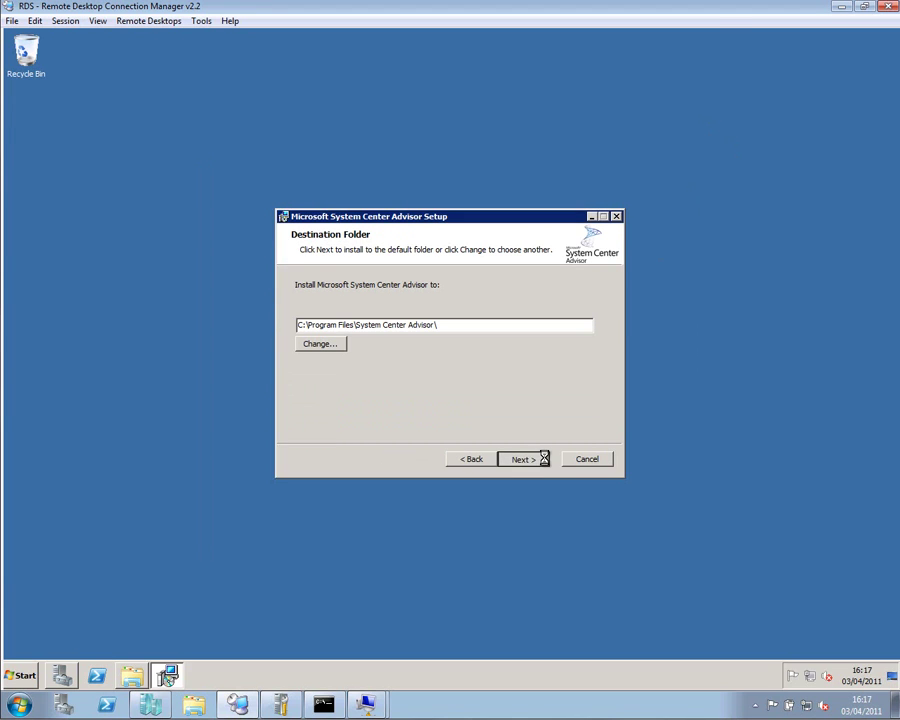
left_click(523, 459)
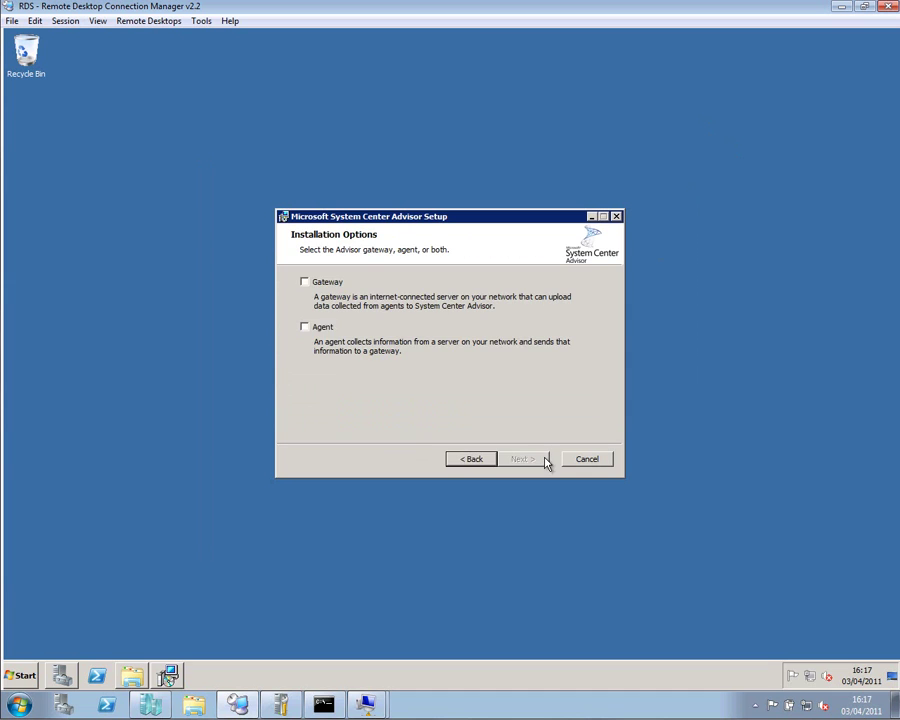
- Choose both the Gateway and Agent installation options, allowing setup to open port 80
left_click(304, 283)
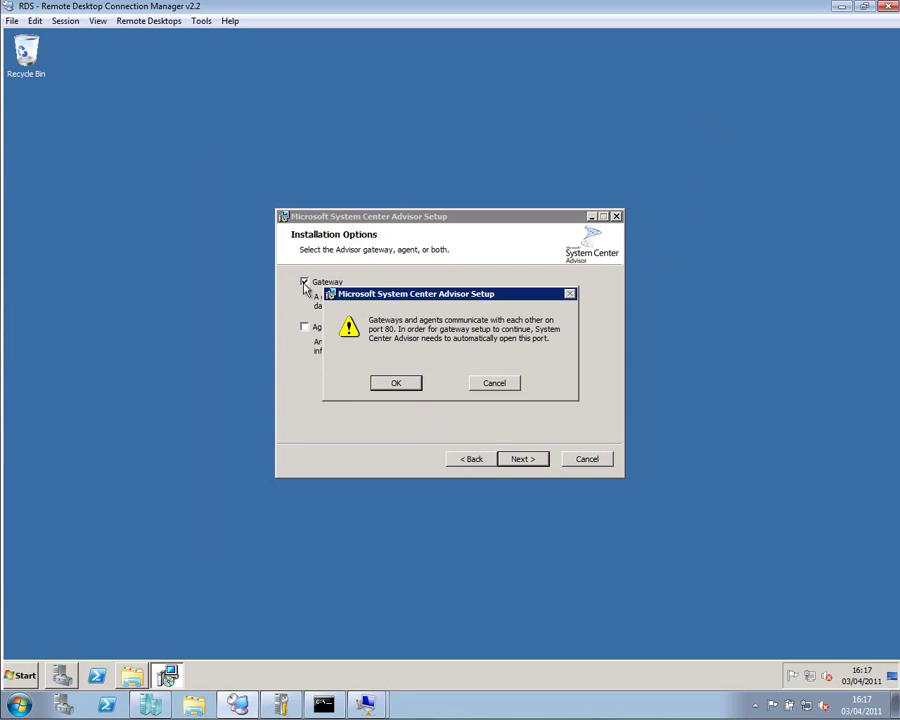
left_click(402, 389)
left_click(305, 330)
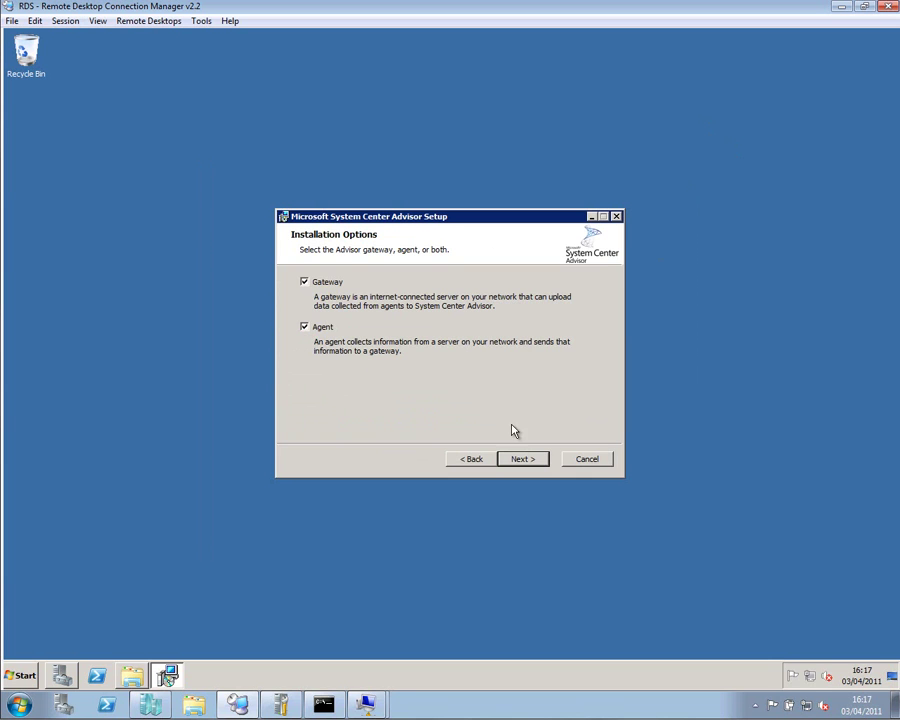
left_click(520, 460)
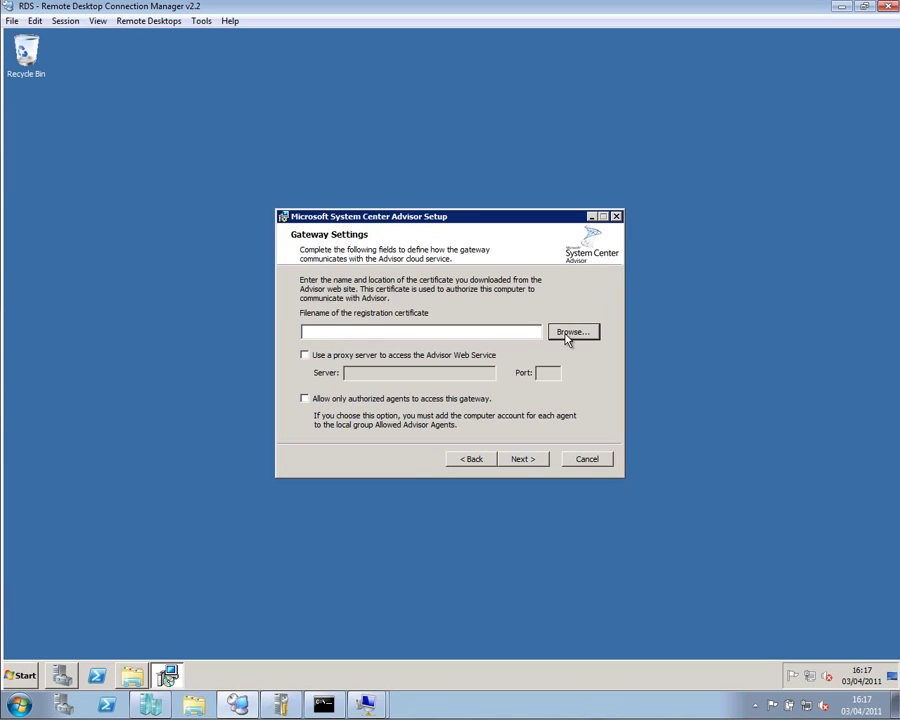
- Set the gateway's registration certificate to System Center advisor RegistrationCert from \\clockwork\installs\System Center advisor, without a proxy or agent restriction
left_click(566, 333)
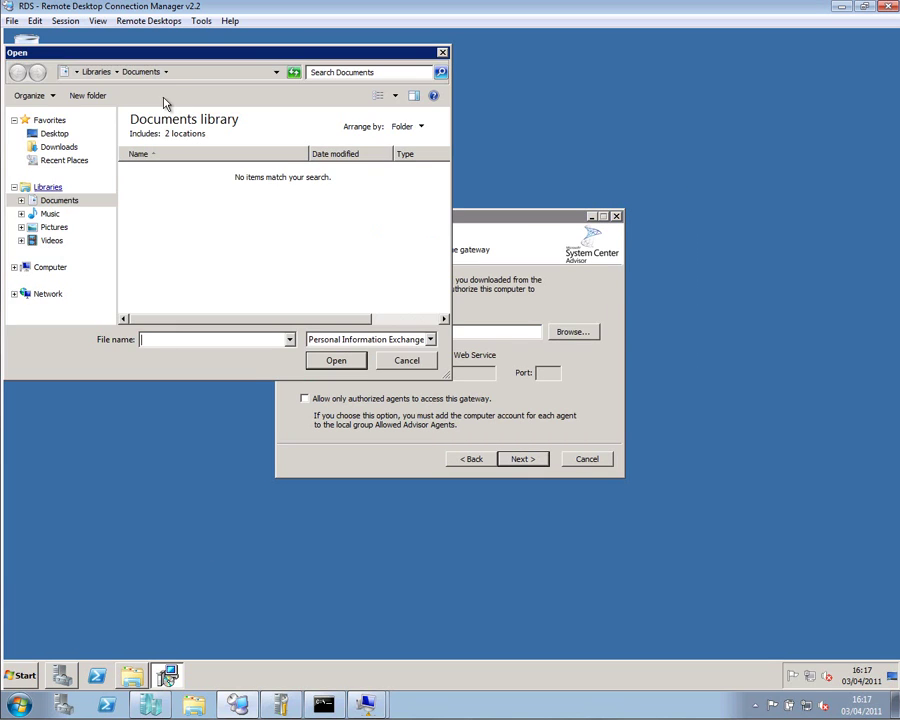
left_click(182, 73)
type("\\\\clockwork\\installs")
key("Return")
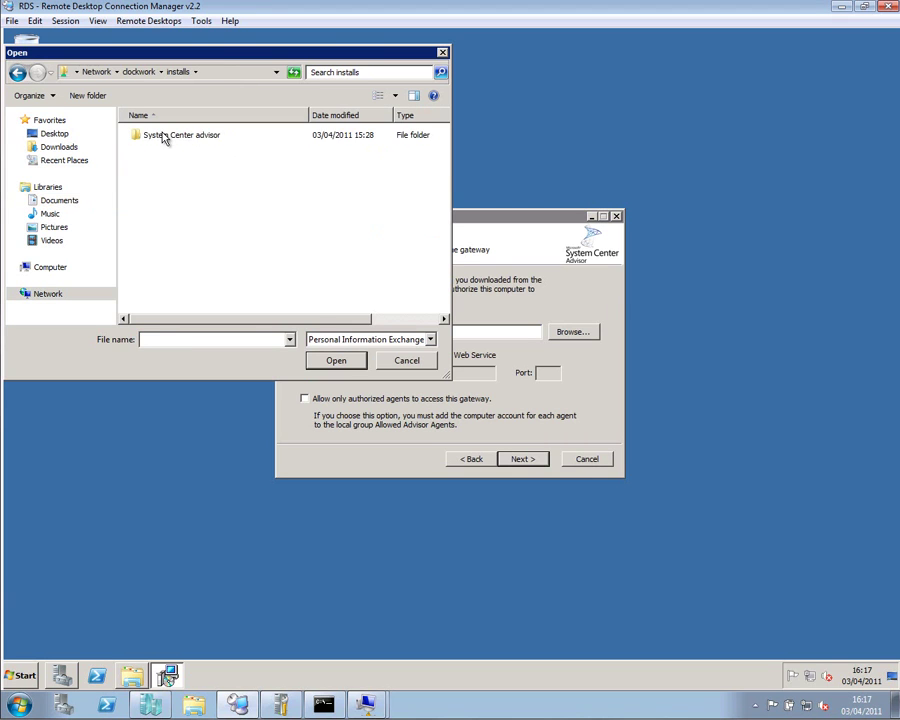
double_click(164, 136)
left_click(164, 136)
left_click(336, 362)
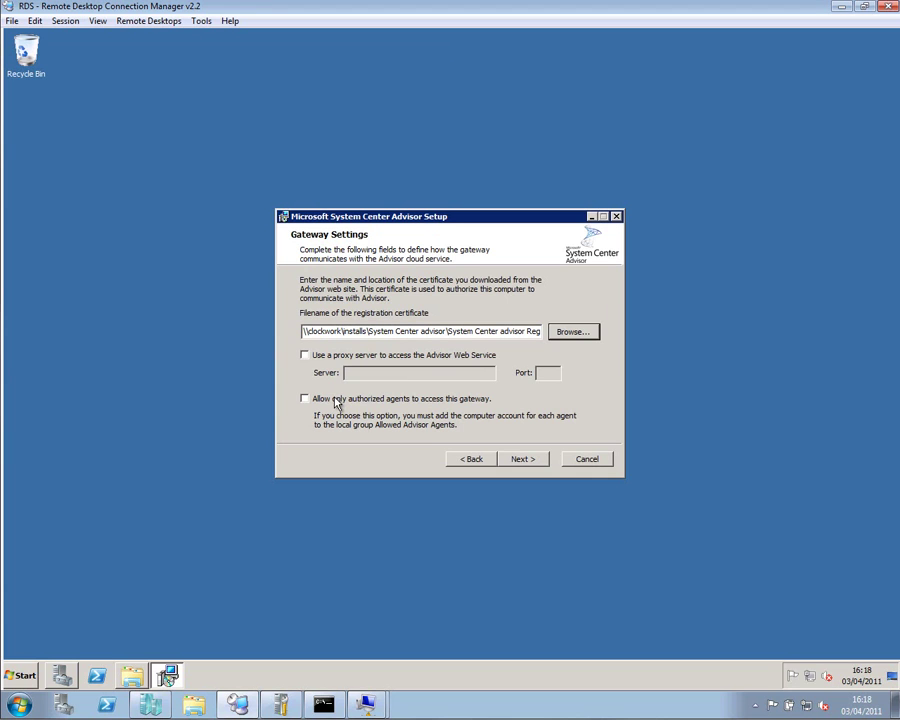
left_click(527, 460)
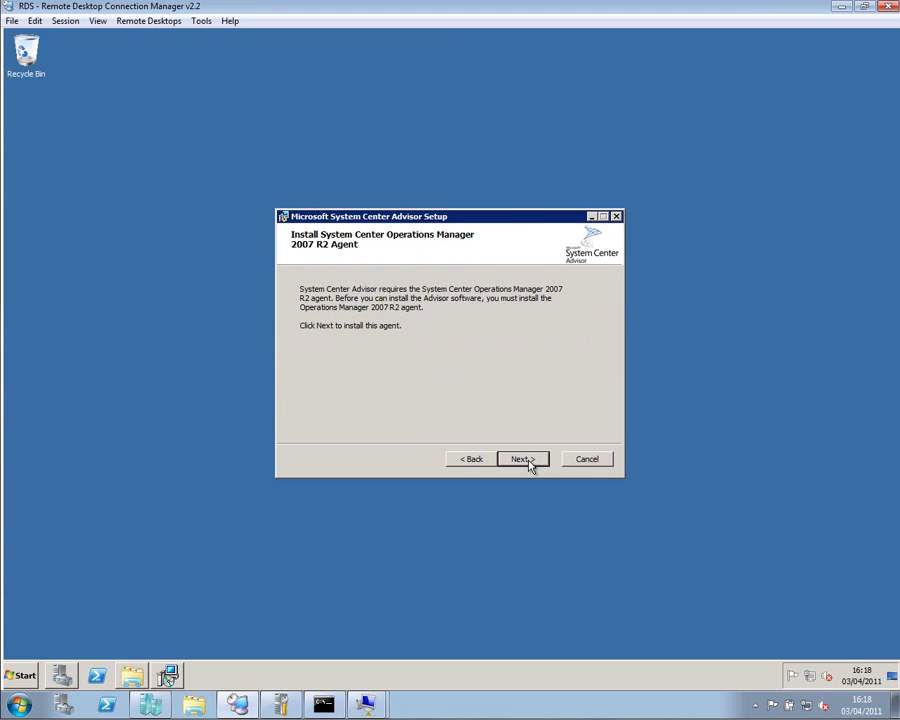
- Install the Operations Manager 2007 R2 agent and System Center Advisor on the RDS server, and finish the setup wizard
left_click(528, 460)
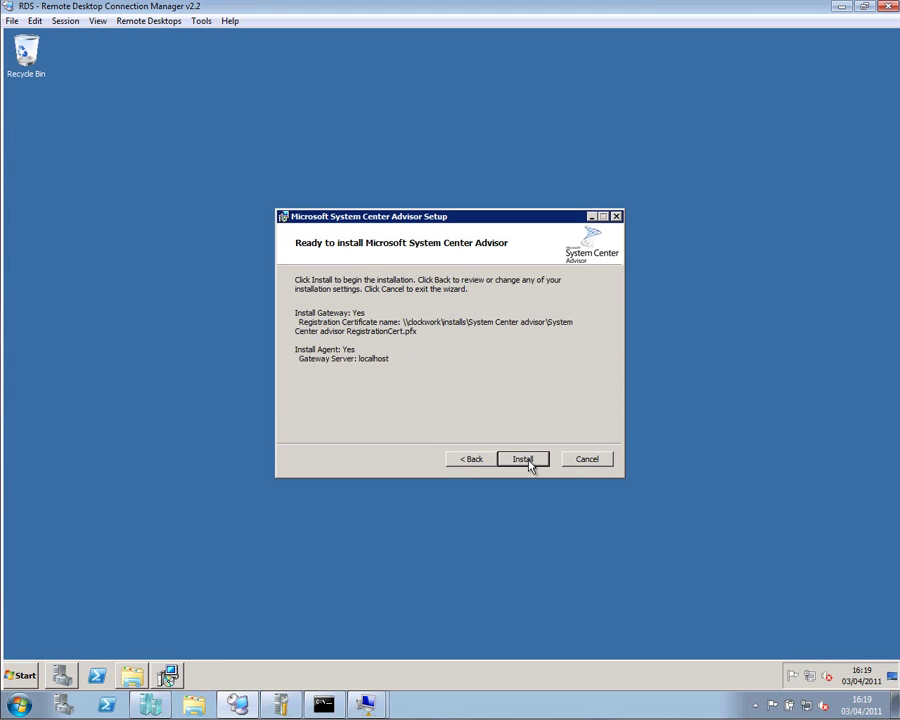
left_click(524, 459)
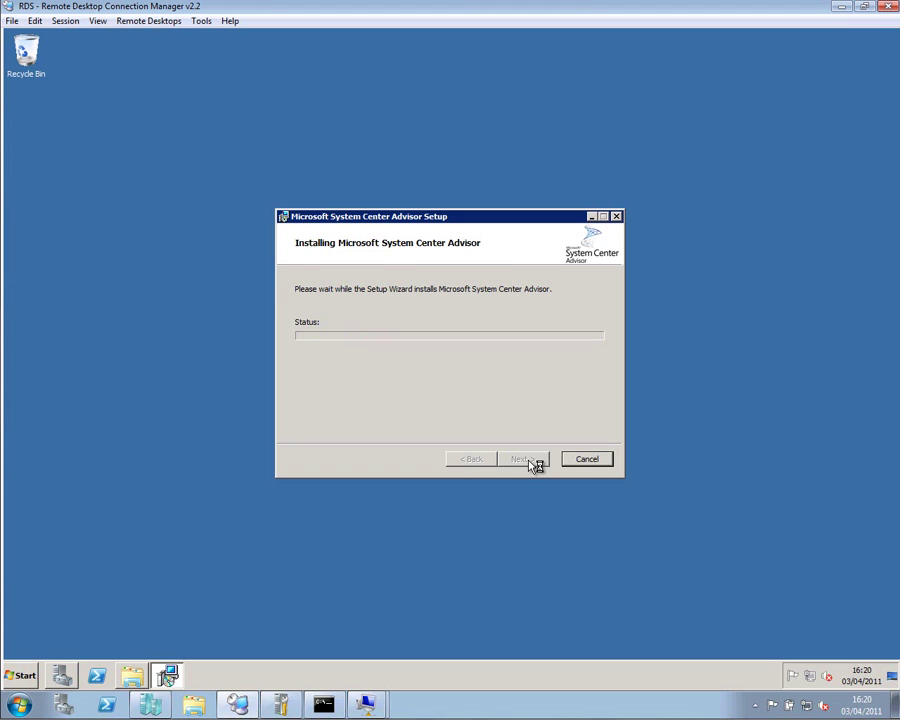
left_click(523, 459)
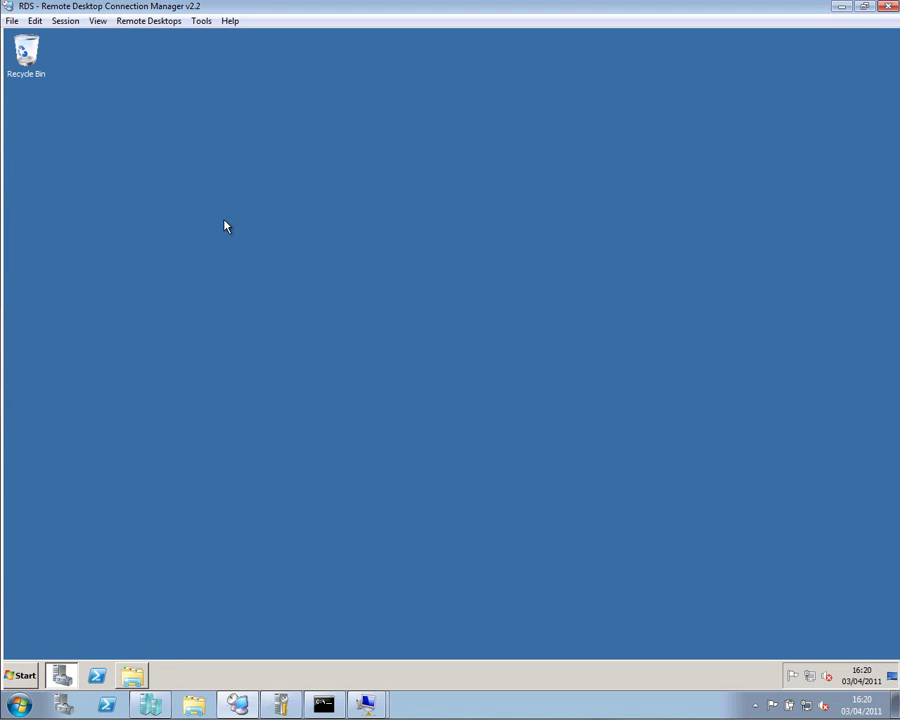
- Return to the BI Client session and refresh the Advisor Servers list to check for the new gateway and agent
mouse_move(5, 88)
left_click(70, 57)
left_click(867, 145)
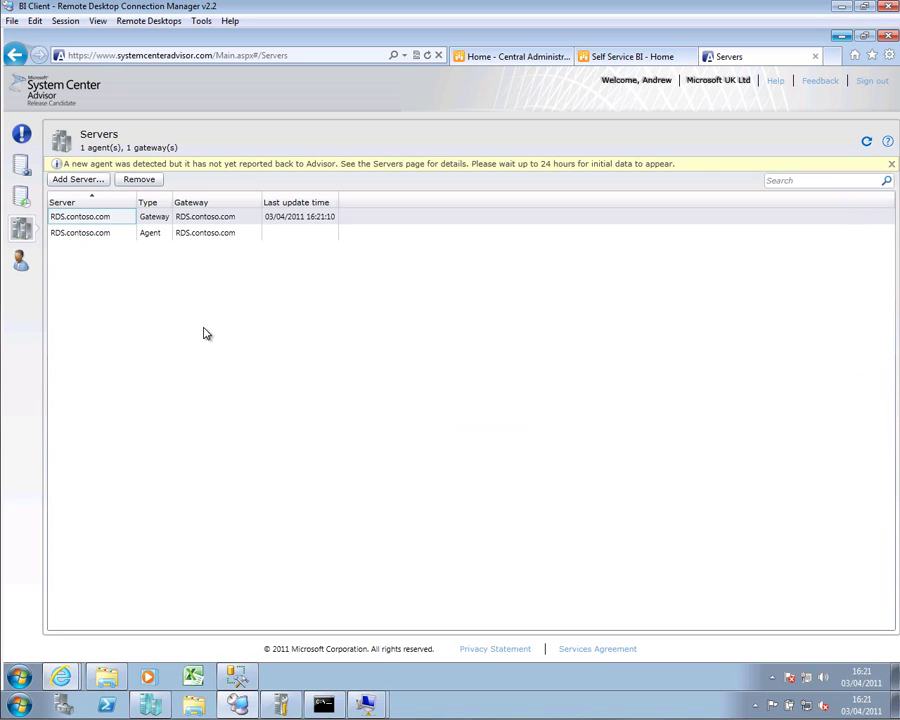
- Switch to the BI2010 virtual machine and run system center AdvisorSetup from the shared System Center advisor folder
mouse_move(365, 704)
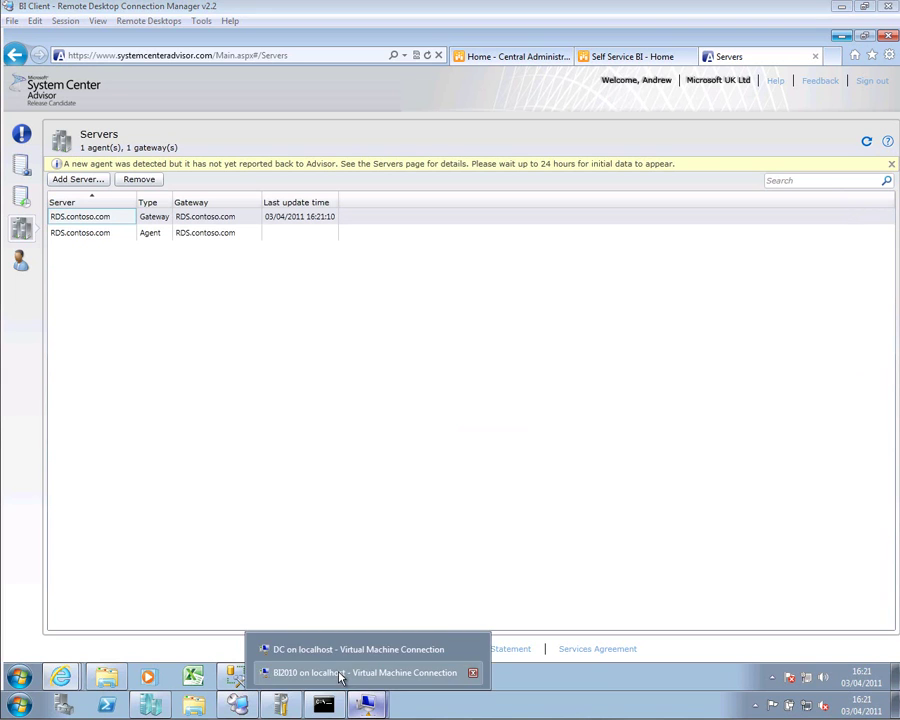
left_click(340, 673)
left_click(124, 706)
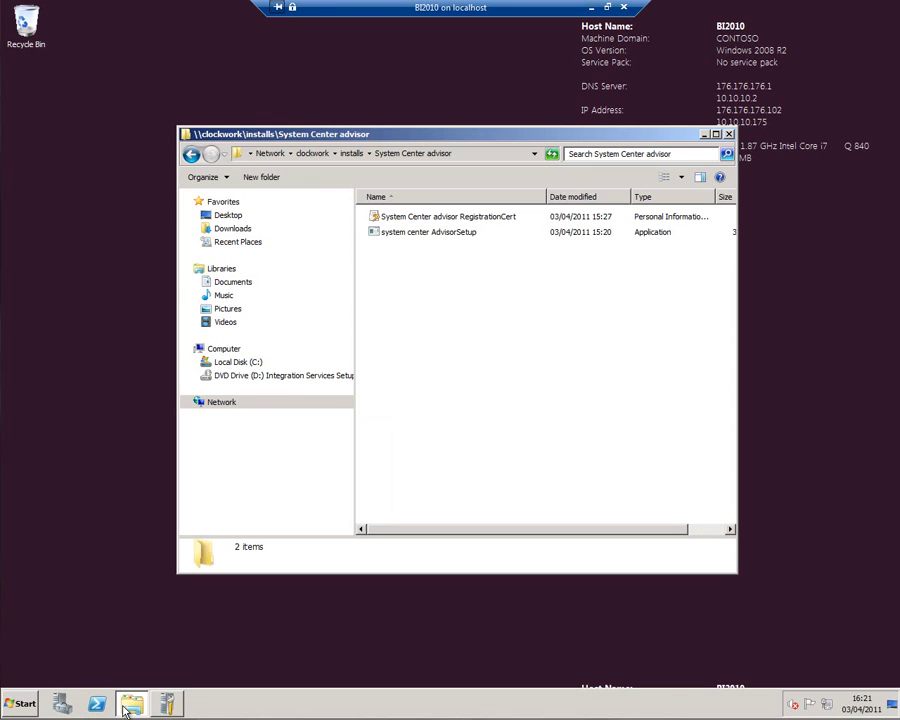
double_click(418, 232)
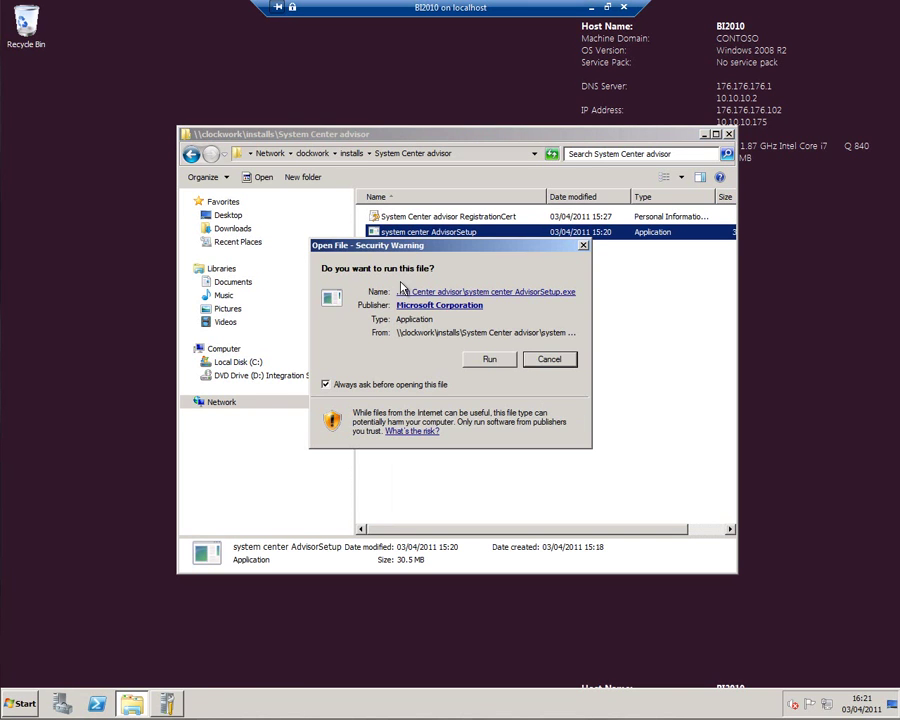
left_click(494, 356)
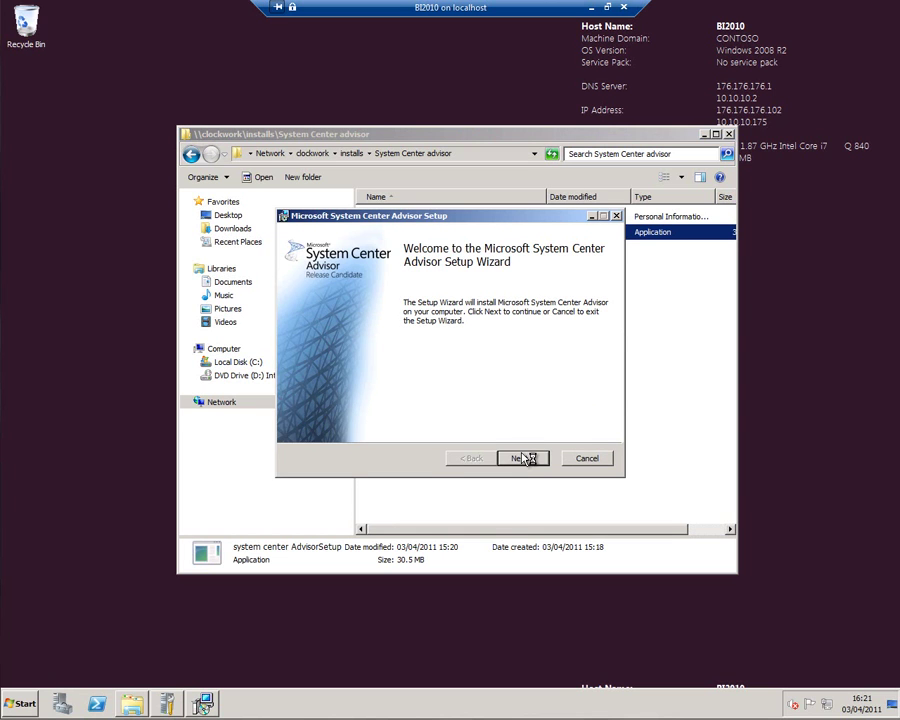
- Accept the licence terms on BI2010 and keep the default installation folder
left_click(522, 457)
left_click(421, 428)
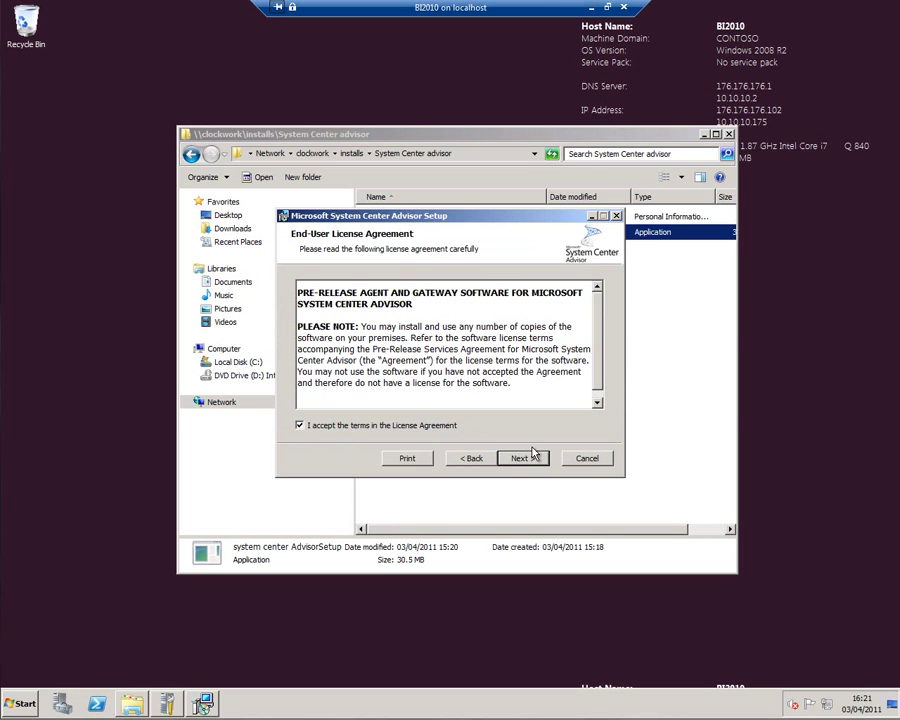
left_click(521, 457)
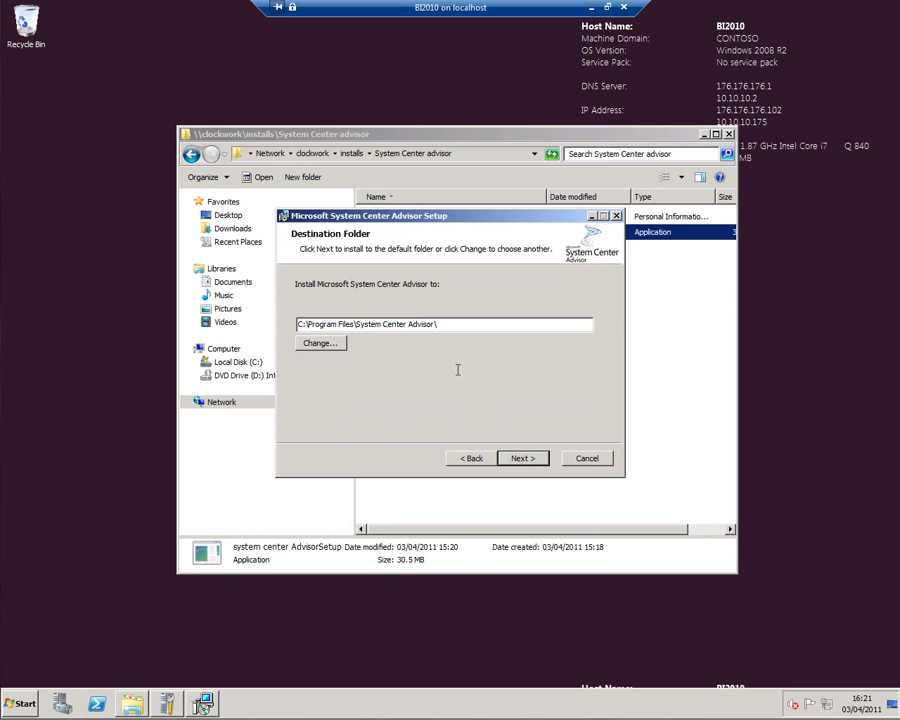
left_click(521, 457)
key("Return")
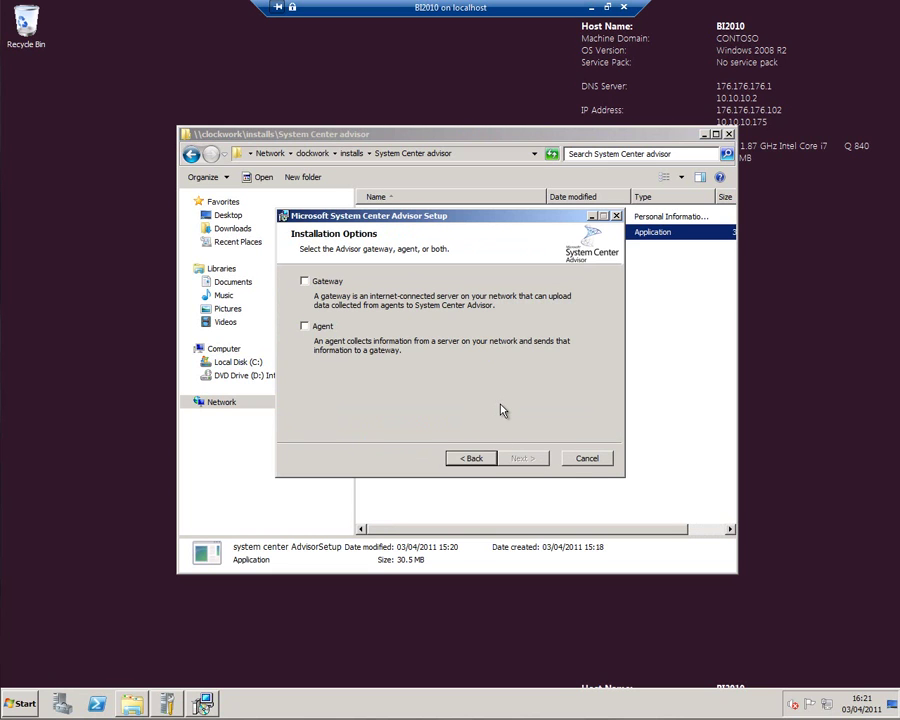
- Install only the Advisor agent on BI2010, using rds.contoso.com as its gateway server, and finish the wizard
left_click(305, 326)
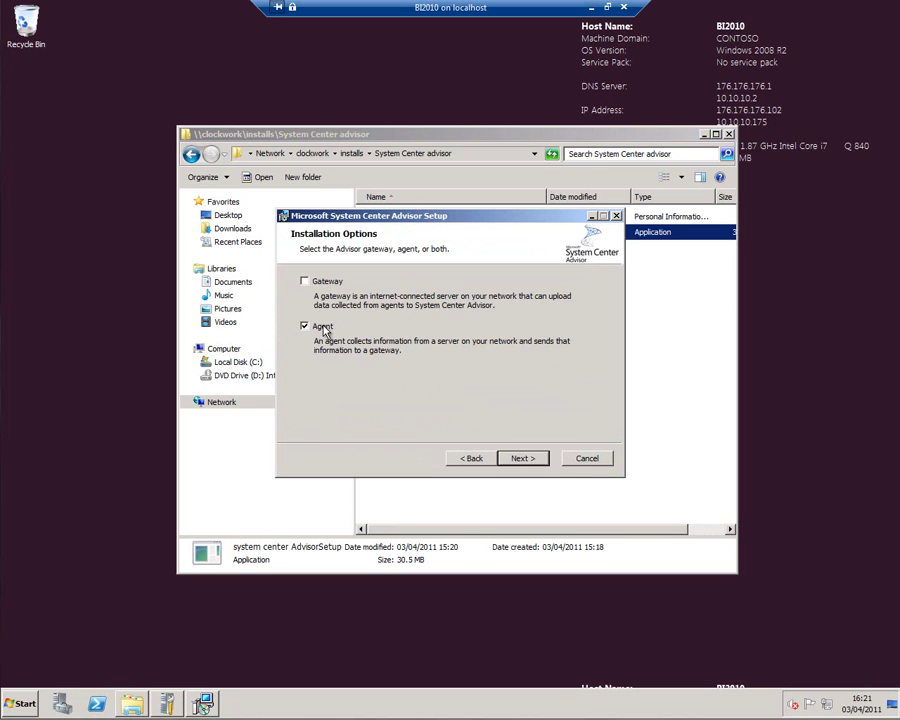
left_click(521, 459)
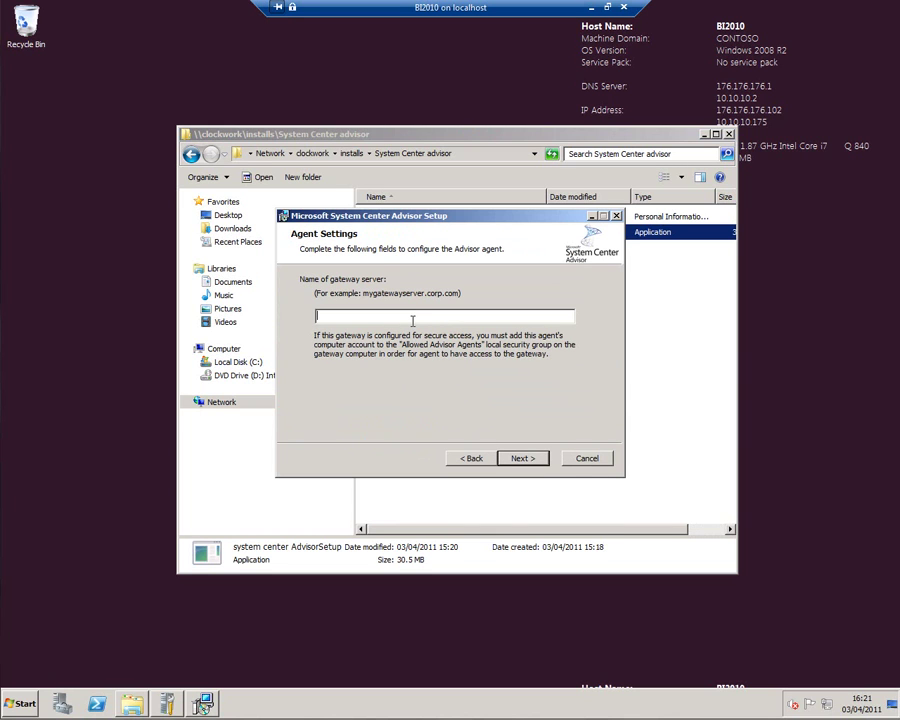
type("rds.contoso.com")
left_click(536, 458)
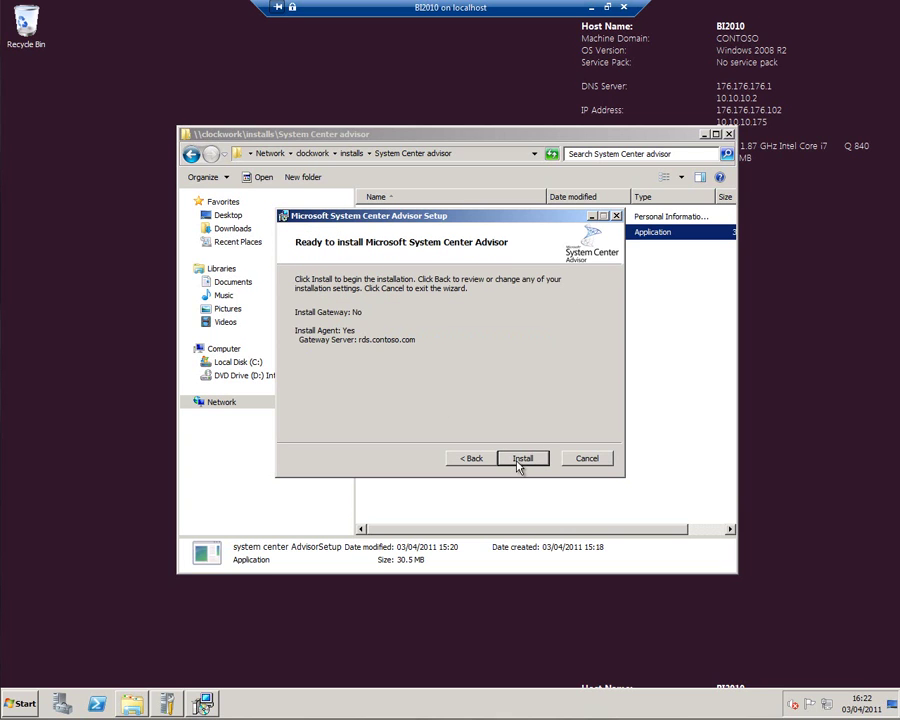
left_click(524, 460)
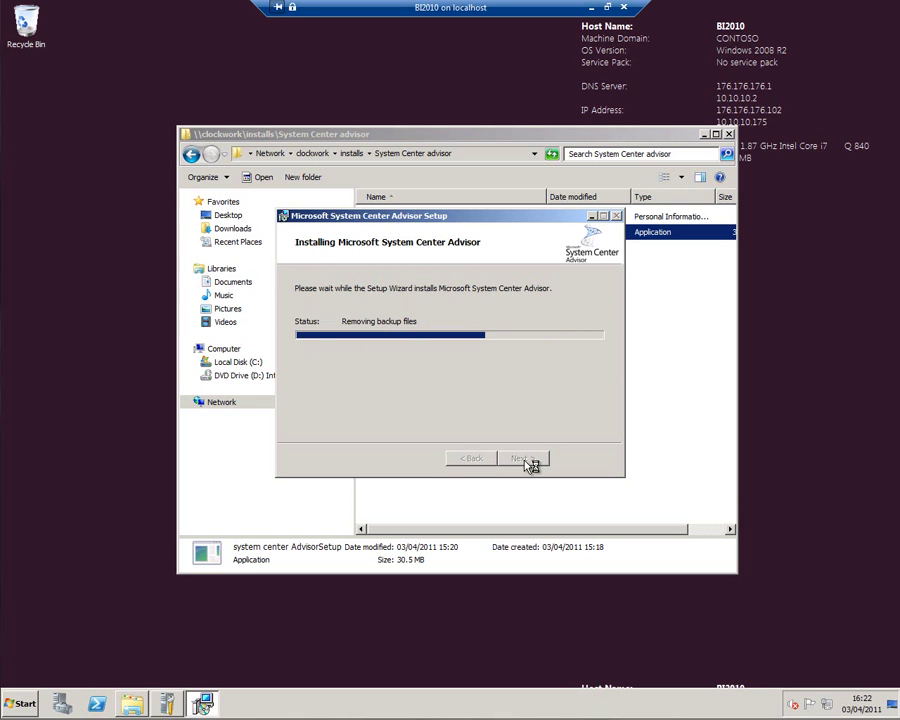
left_click(524, 460)
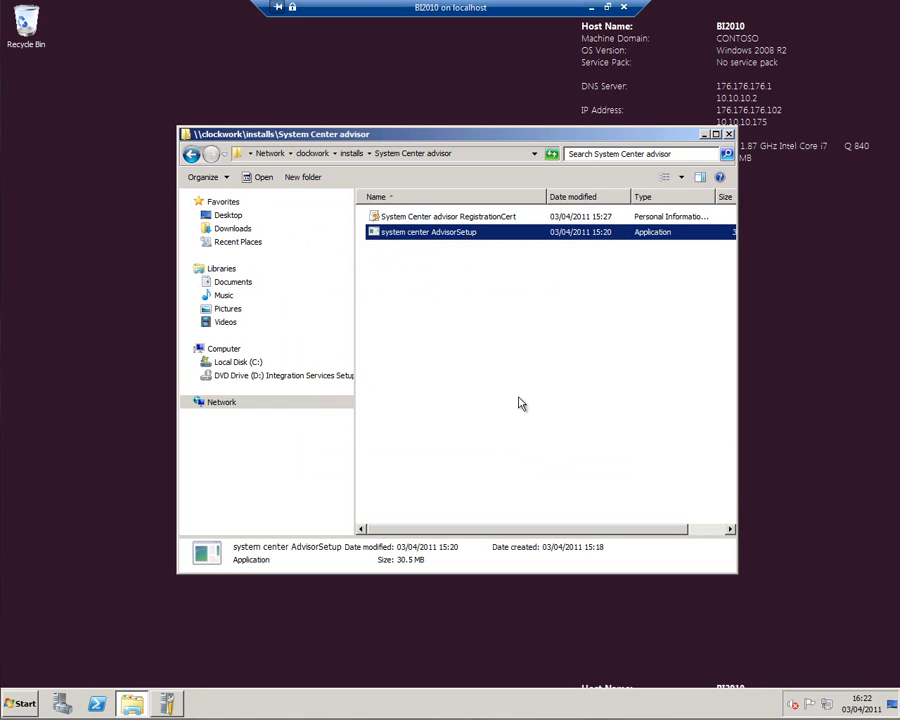
- Return to the Advisor Servers list and select the BI2010.contoso.com agent
left_click(593, 8)
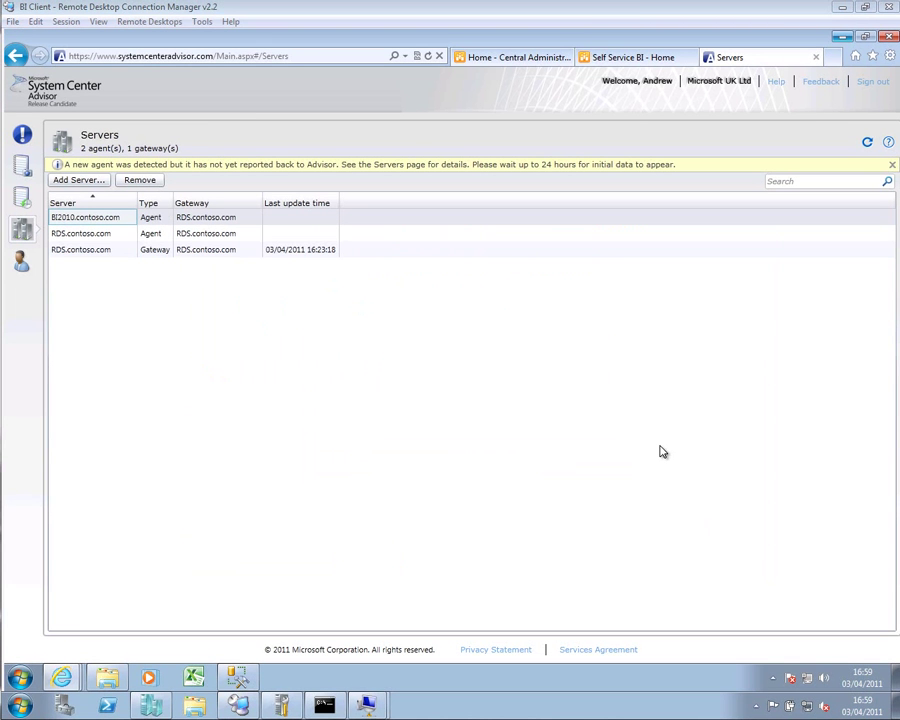
left_click(90, 221)
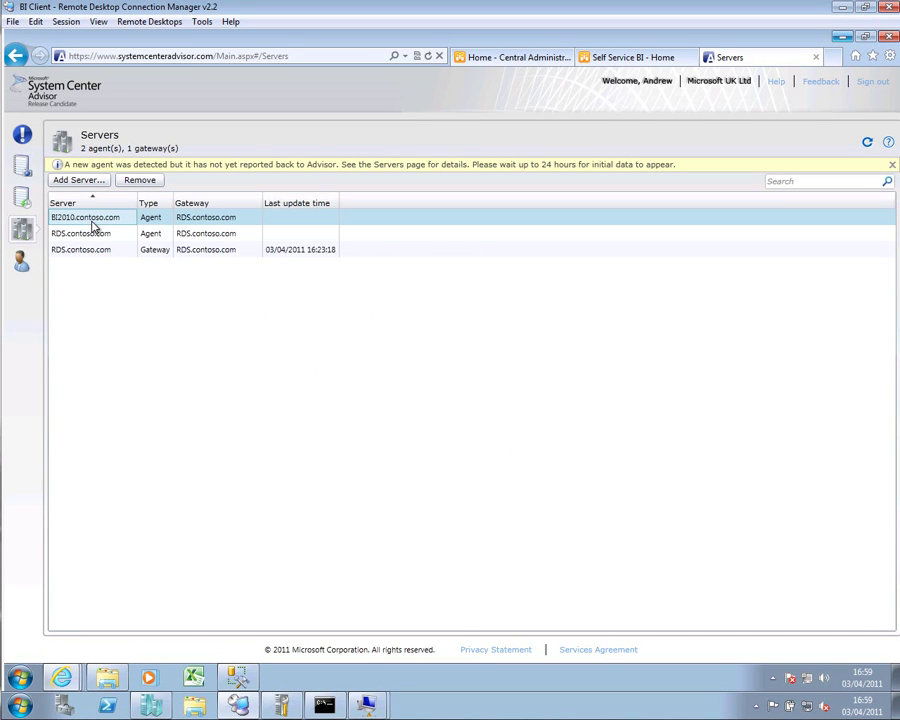